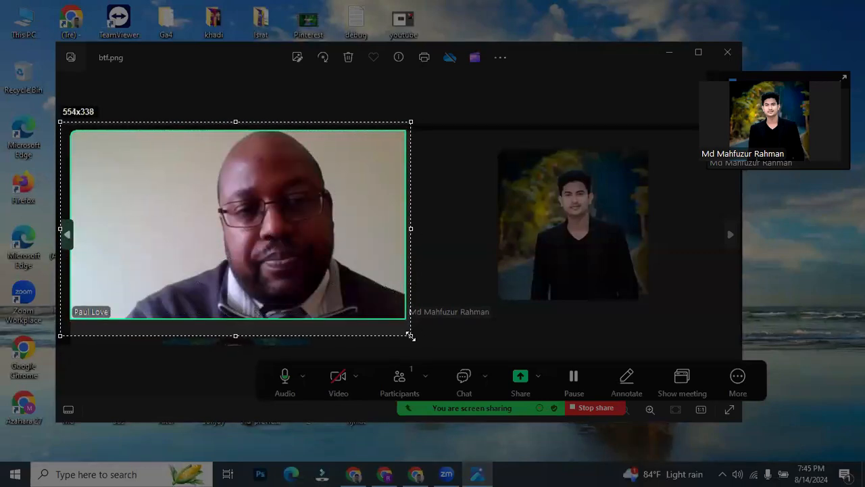
# Step: Save the captured 554x338 screenshot of the man's video tile to the Desktop as a PNG named fhgj
pyautogui.click(383, 350)
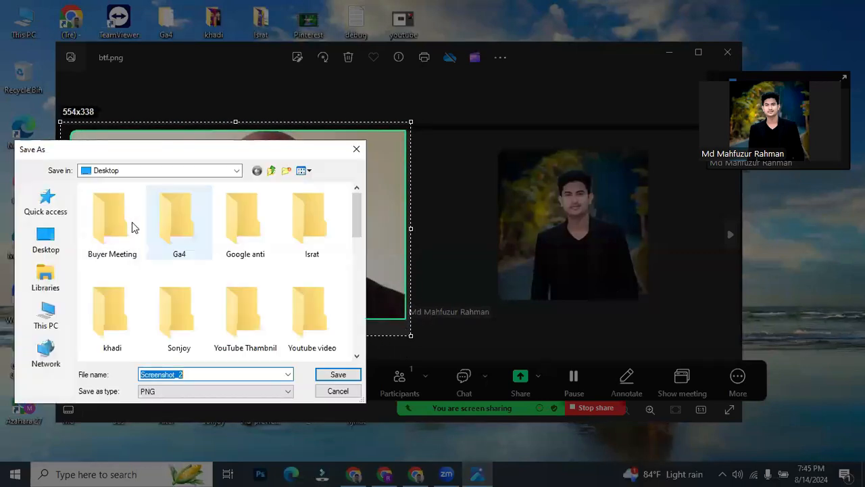
pyautogui.click(61, 247)
pyautogui.write('fhgj')
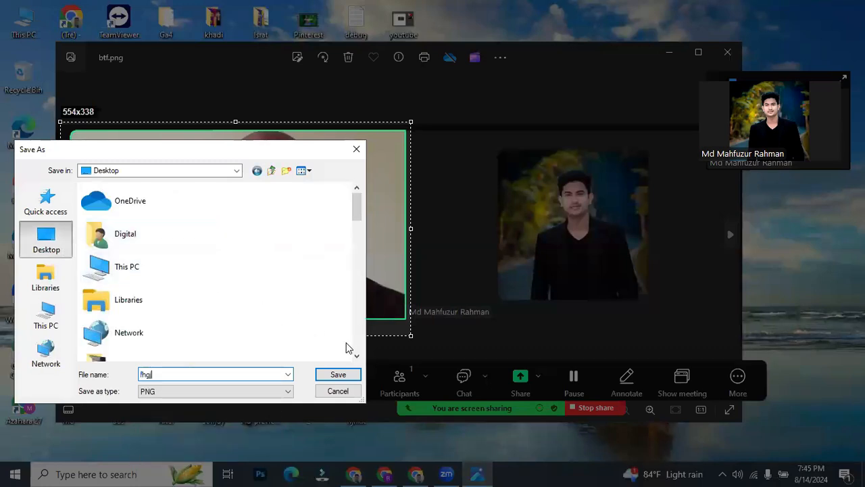
pyautogui.click(354, 376)
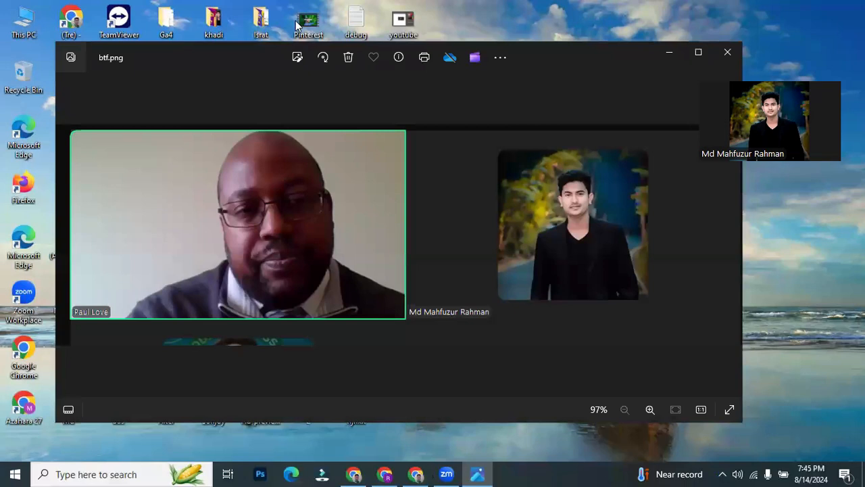
# Step: Switch to Chrome, search Google for "background remover" in a new tab and open the remove.bg site
pyautogui.hotkey('alt', 'Tab')
pyautogui.hotkey('ctrl', 't')
pyautogui.write('back')
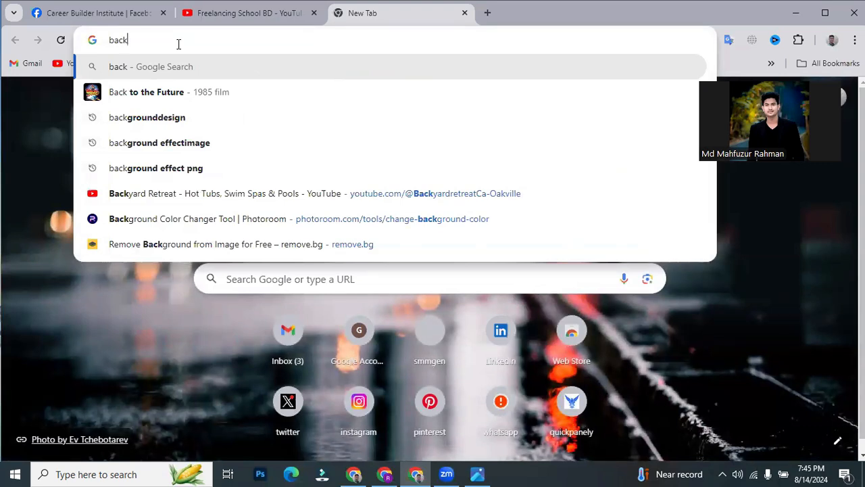
pyautogui.write('roun')
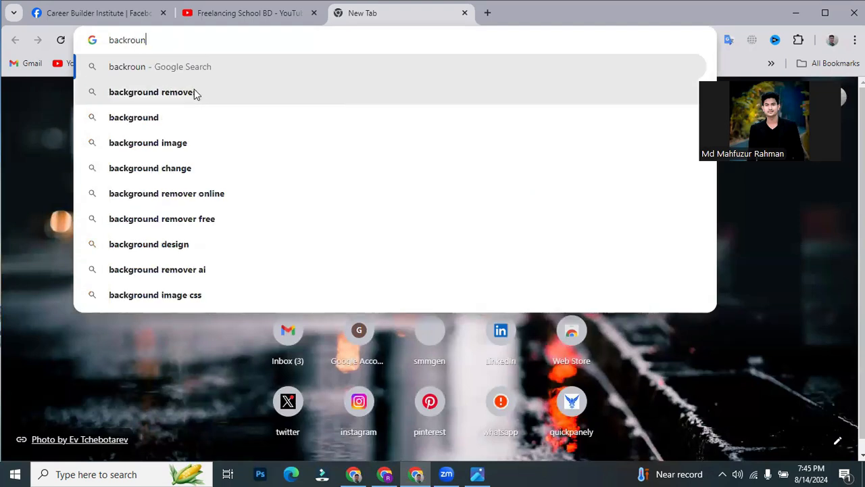
pyautogui.click(195, 92)
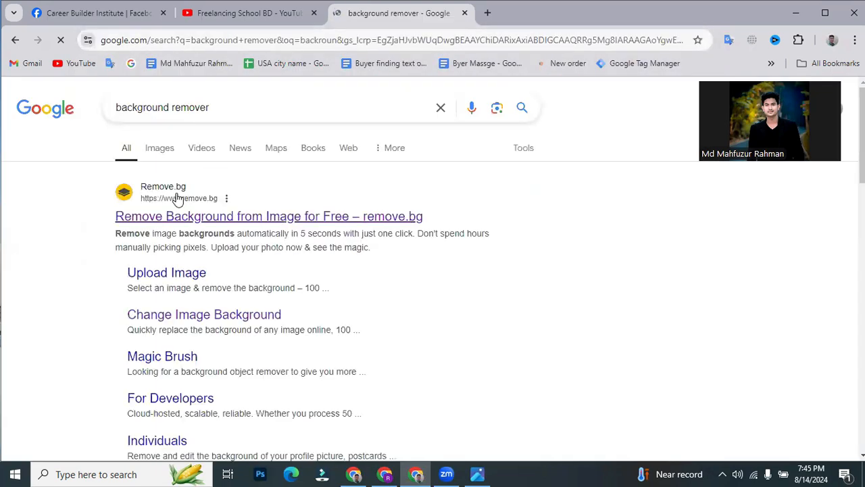
pyautogui.click(197, 213)
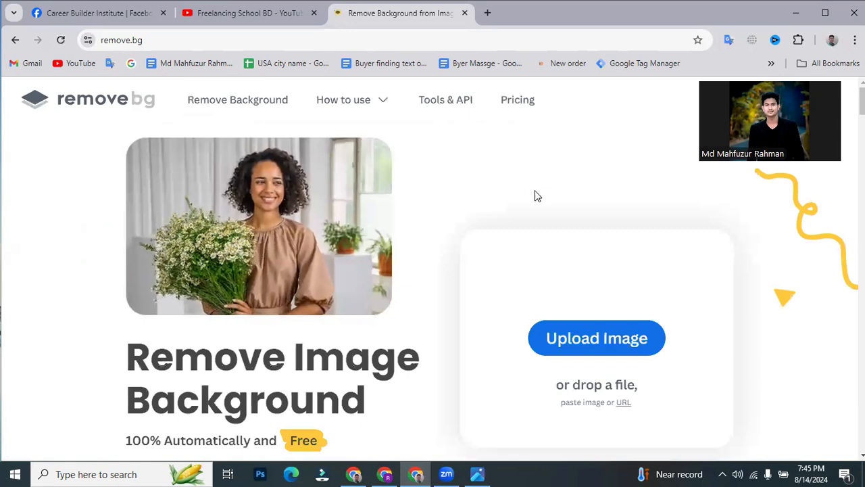
pyautogui.click(121, 40)
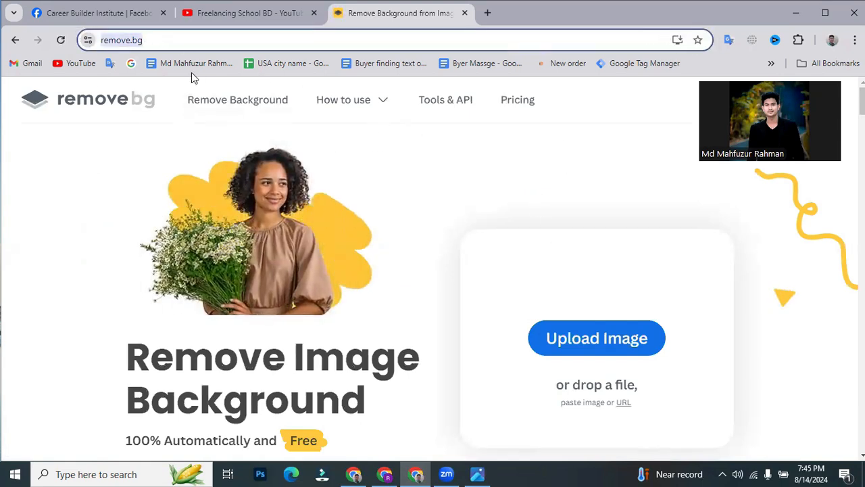
# Step: Upload the fhgj image from the Desktop to remove.bg for background removal
pyautogui.click(633, 331)
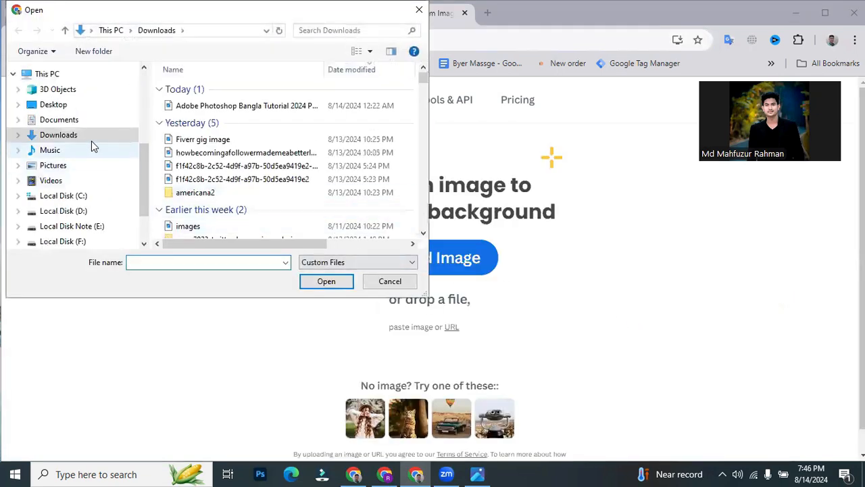
pyautogui.click(55, 104)
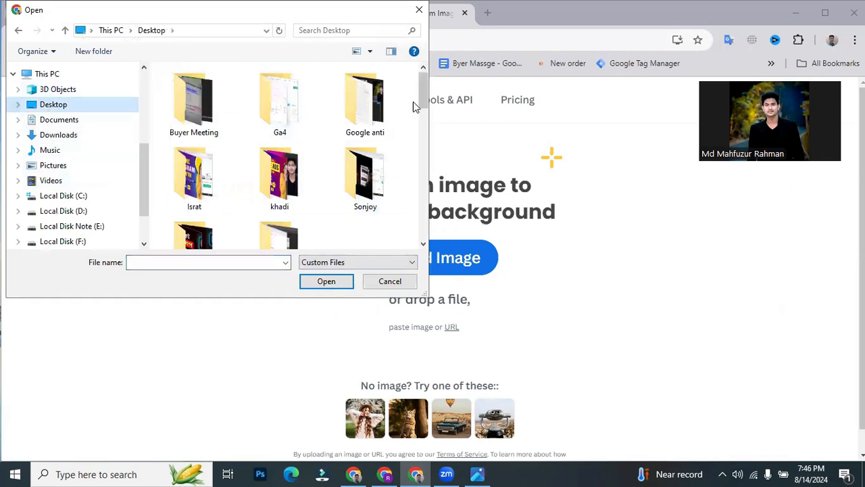
pyautogui.moveTo(424, 104); pyautogui.dragTo(424, 168)
pyautogui.scroll(-2, 318, 176)
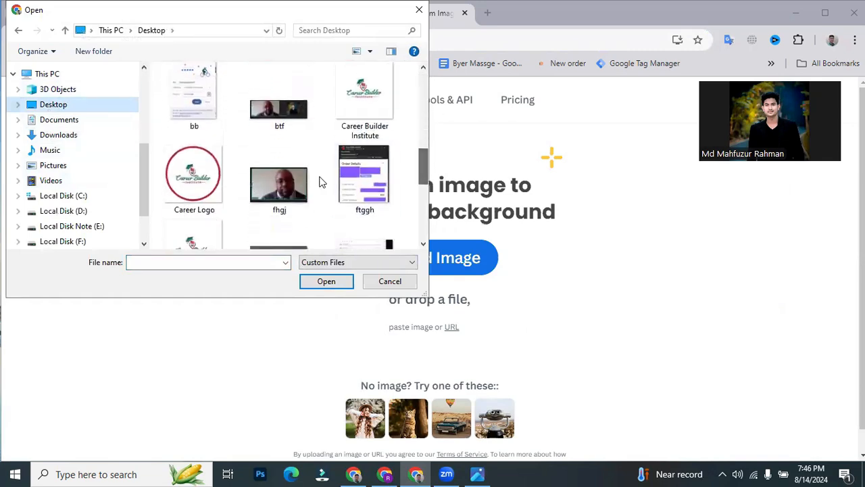
pyautogui.click(279, 196)
pyautogui.click(326, 284)
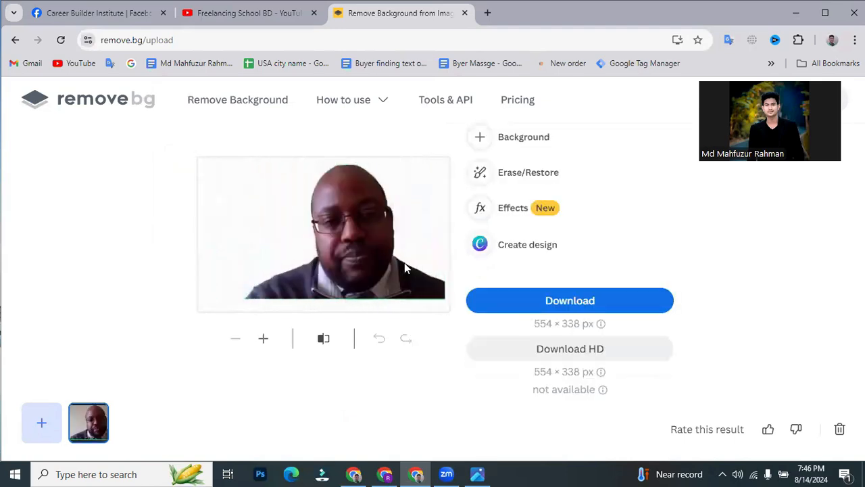
# Step: Download the background-free portrait and open fhgj-removebg-preview.png from its download folder to check the cutout
pyautogui.click(591, 302)
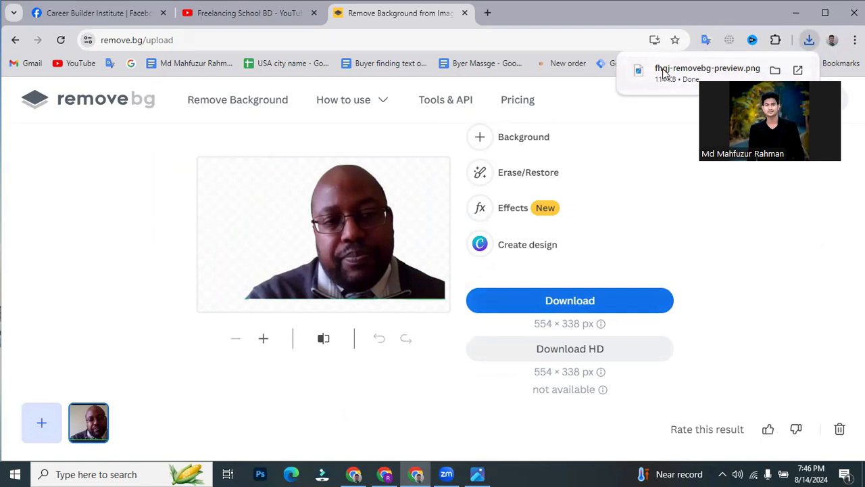
pyautogui.click(775, 71)
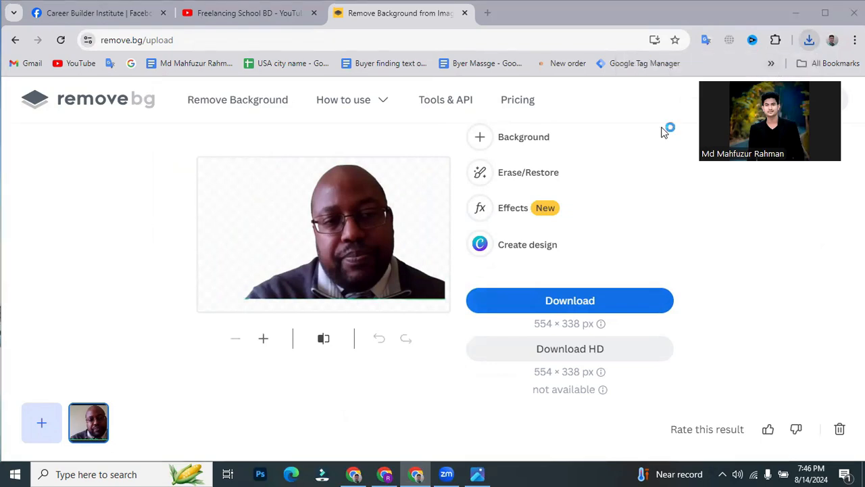
pyautogui.doubleClick(184, 166)
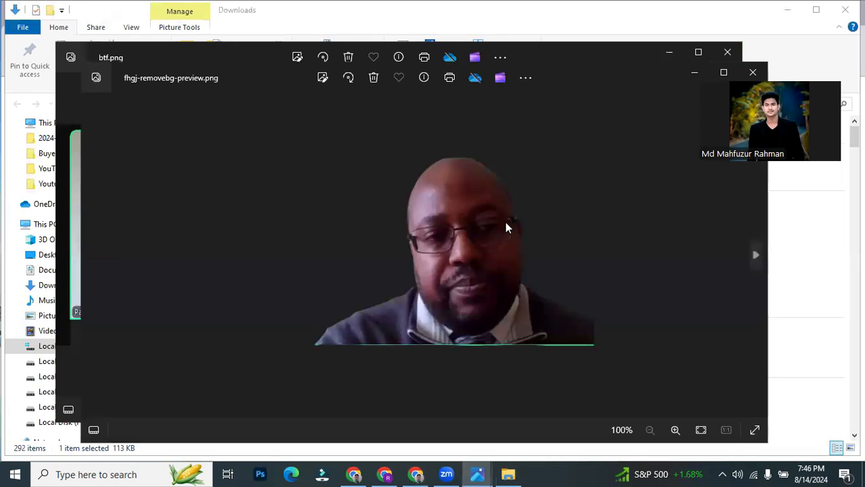
pyautogui.scroll(1, 506, 223)
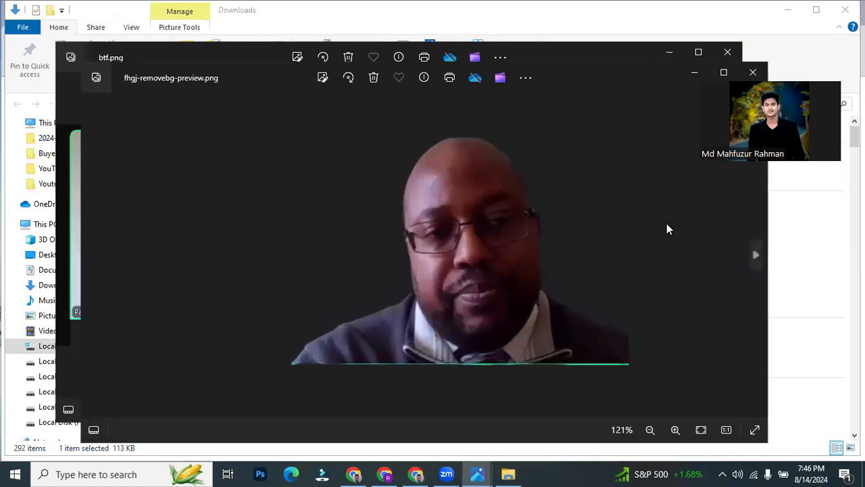
# Step: Close the btf.png and fhgj-removebg-preview.png image viewers and return to the remove.bg page in Chrome
pyautogui.click(729, 53)
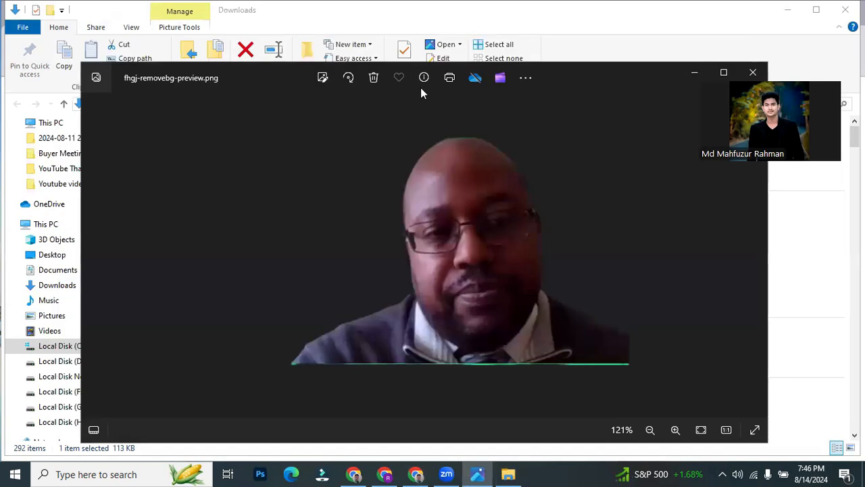
pyautogui.click(756, 71)
pyautogui.moveTo(415, 474)
pyautogui.click(418, 419)
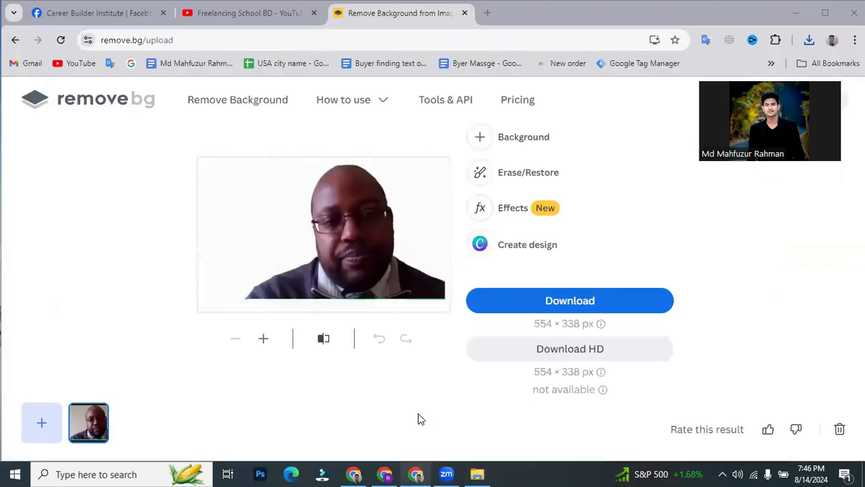
# Step: Search Google for "background color change" in a new tab and open Photoroom's Background Color Changer Tool
pyautogui.click(487, 13)
pyautogui.click(300, 39)
pyautogui.write('bac')
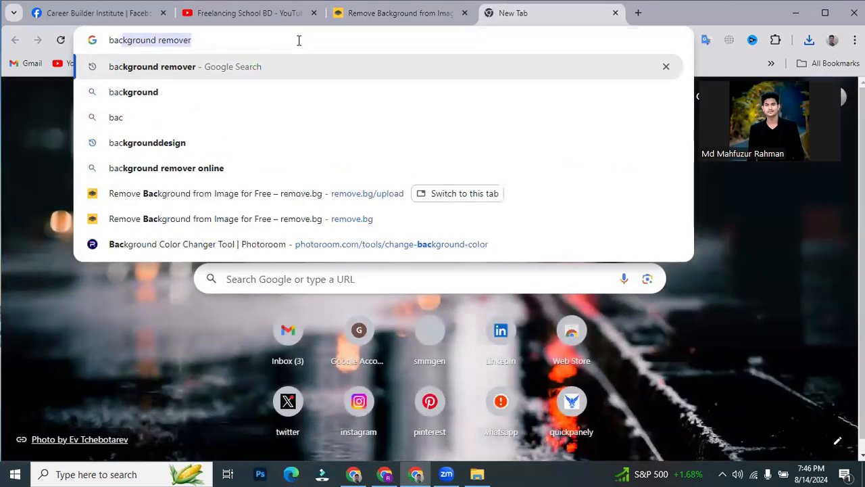
pyautogui.click(286, 40)
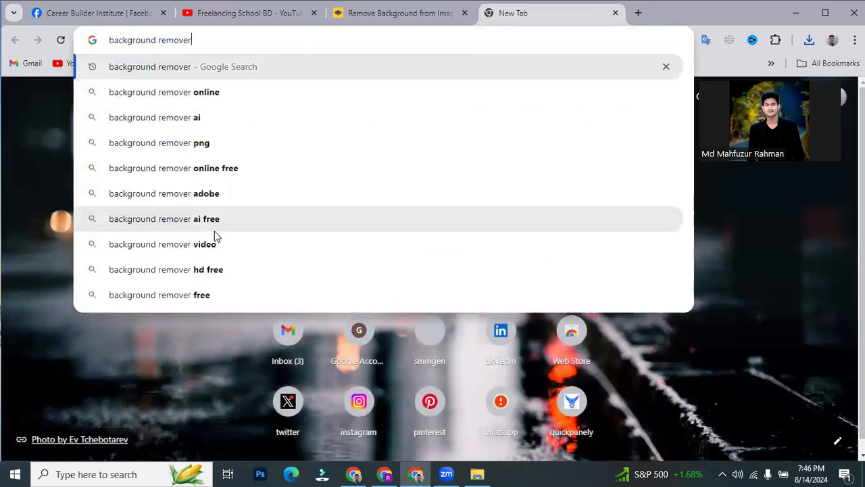
pyautogui.moveTo(194, 42); pyautogui.dragTo(163, 44)
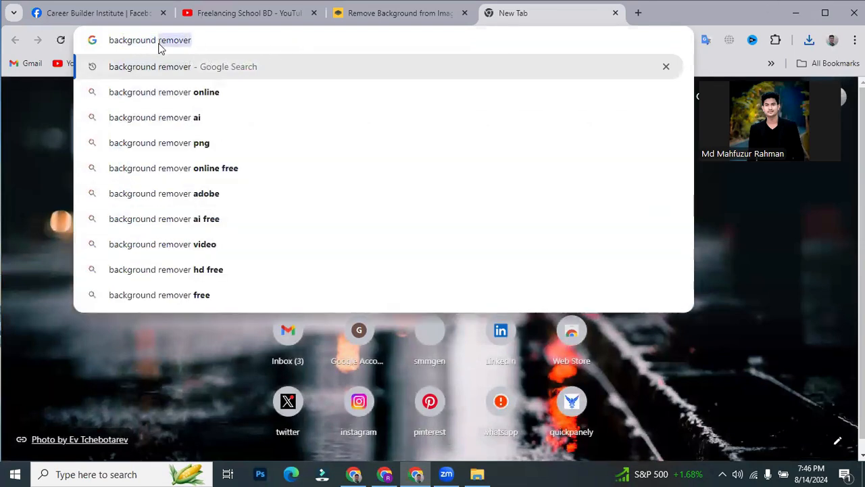
pyautogui.write('c')
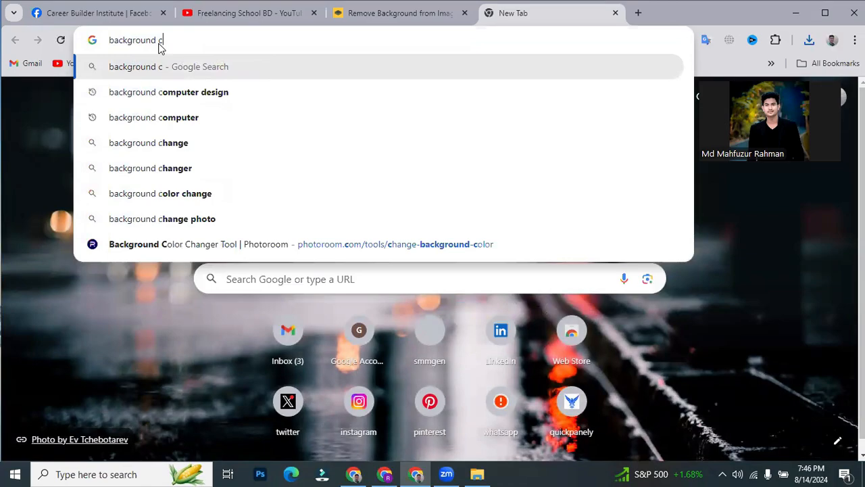
pyautogui.write('ol')
pyautogui.click(198, 117)
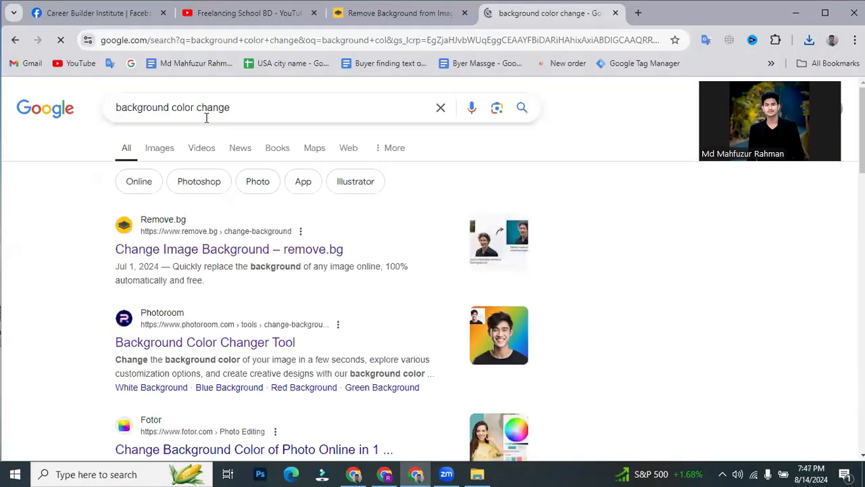
pyautogui.click(190, 343)
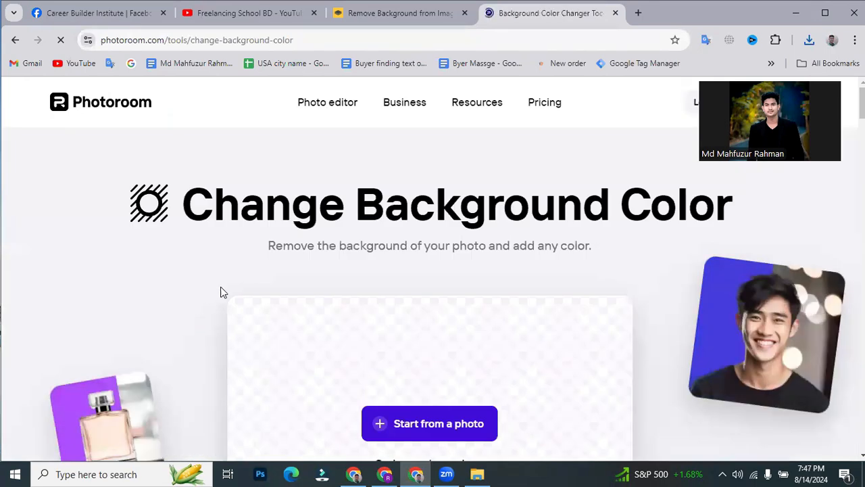
# Step: Upload fhgj-removebg-preview from the Downloads folder to Photoroom's background color changer
pyautogui.scroll(-2, 445, 253)
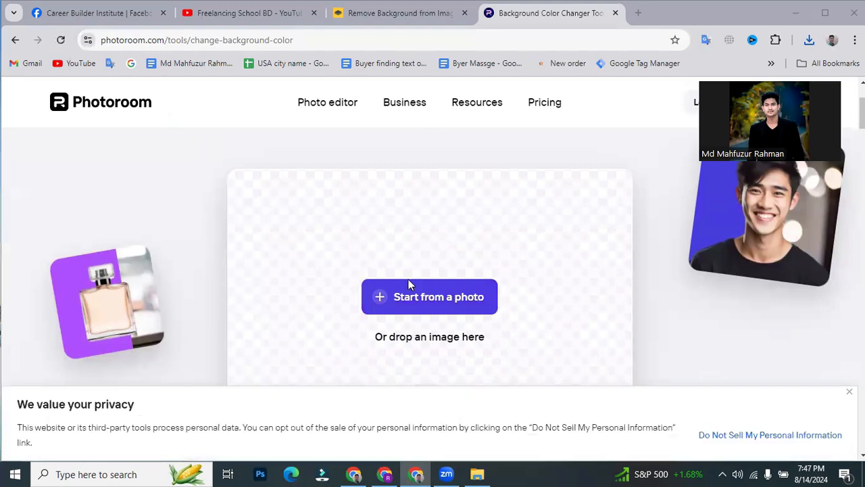
pyautogui.click(409, 282)
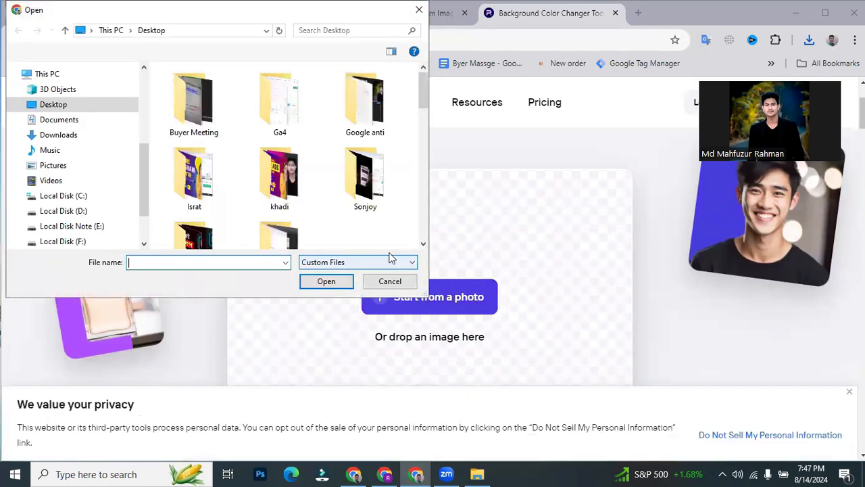
pyautogui.click(74, 135)
pyautogui.click(284, 105)
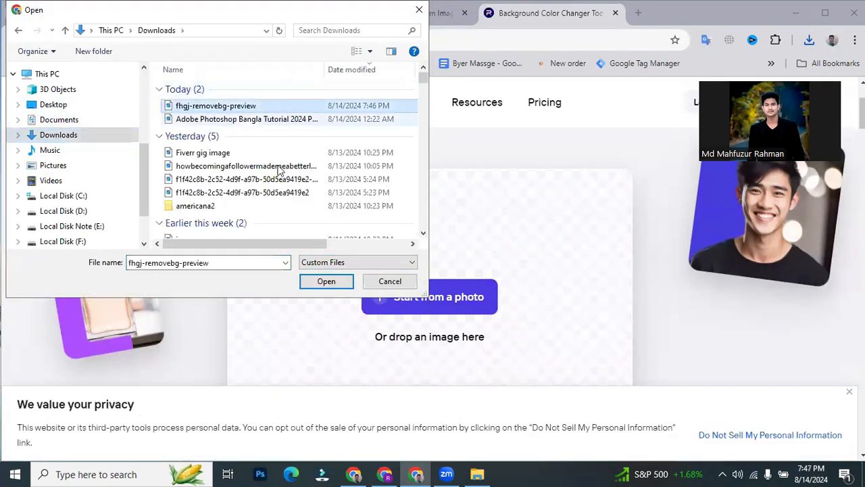
pyautogui.click(326, 281)
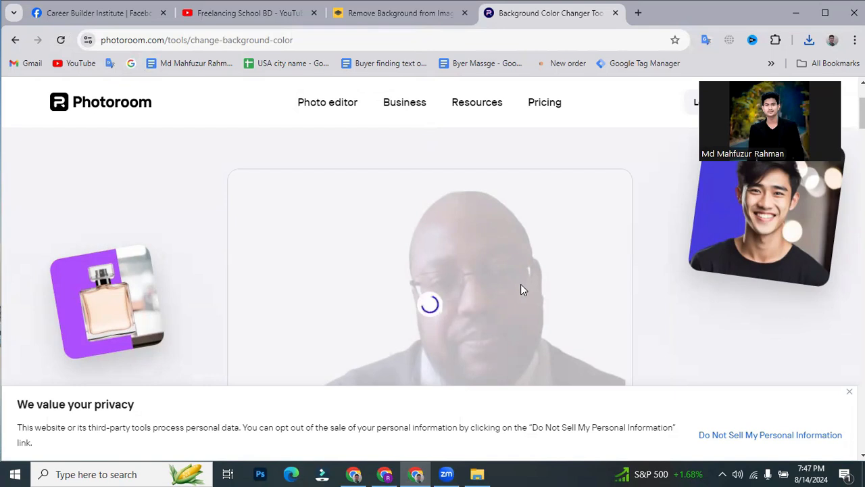
# Step: Try the cyan, blue, pink and coral preset colors as the portrait's background
pyautogui.click(263, 186)
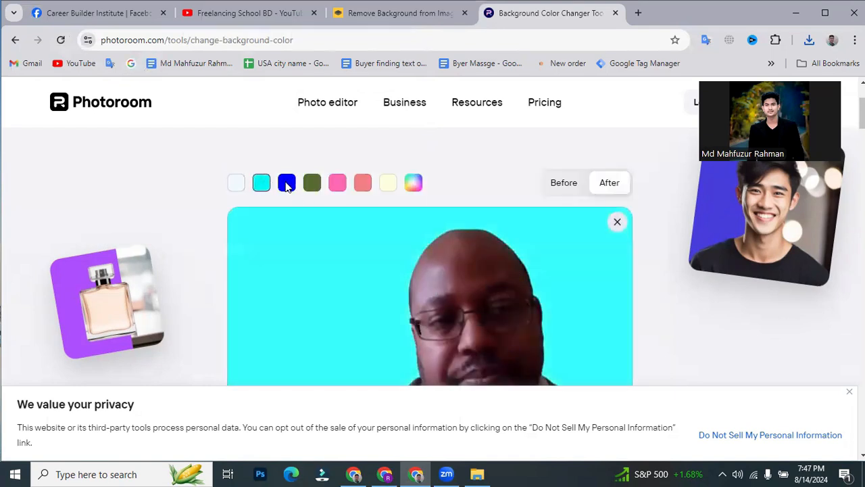
pyautogui.click(287, 186)
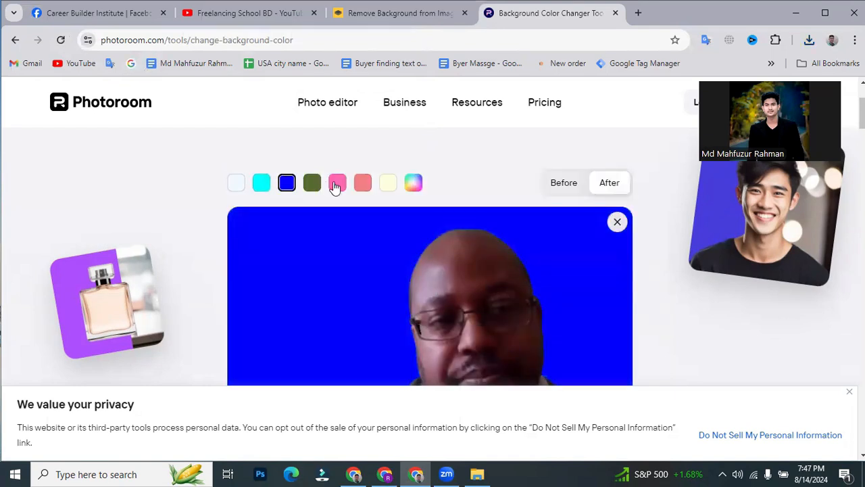
pyautogui.click(338, 186)
pyautogui.click(363, 185)
# Step: Set the portrait's background to the custom blue #0547D1
pyautogui.click(411, 185)
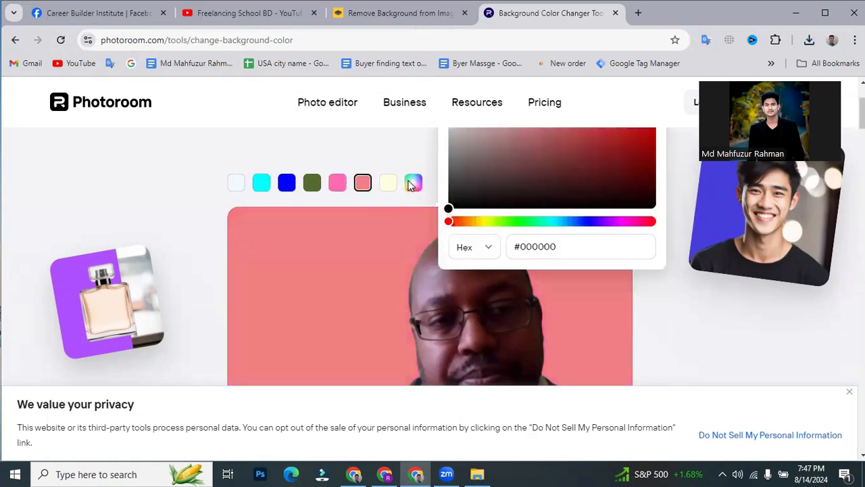
pyautogui.moveTo(486, 220); pyautogui.dragTo(583, 213)
pyautogui.click(643, 144)
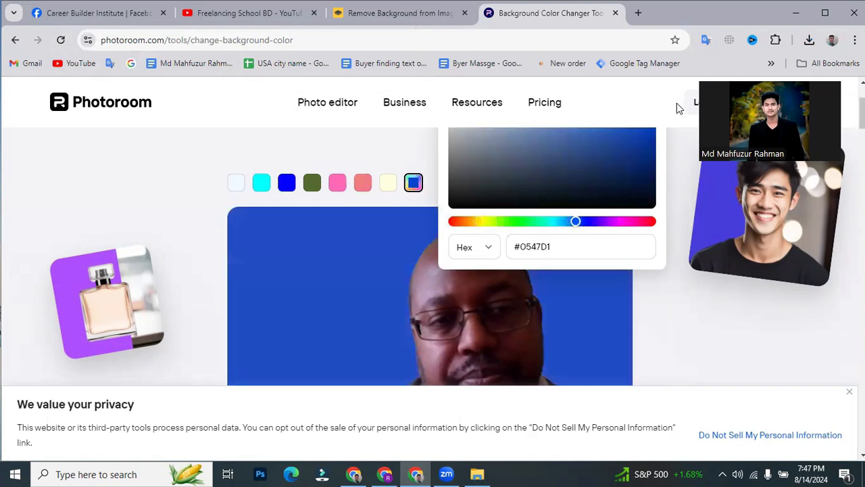
pyautogui.click(697, 283)
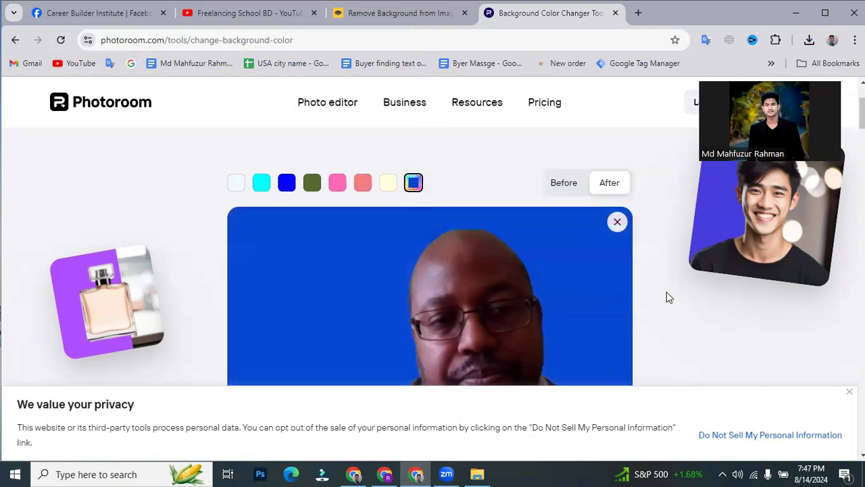
# Step: Download the blue-background portrait from Photoroom in standard resolution
pyautogui.scroll(-5, 575, 322)
pyautogui.scroll(-2, 512, 320)
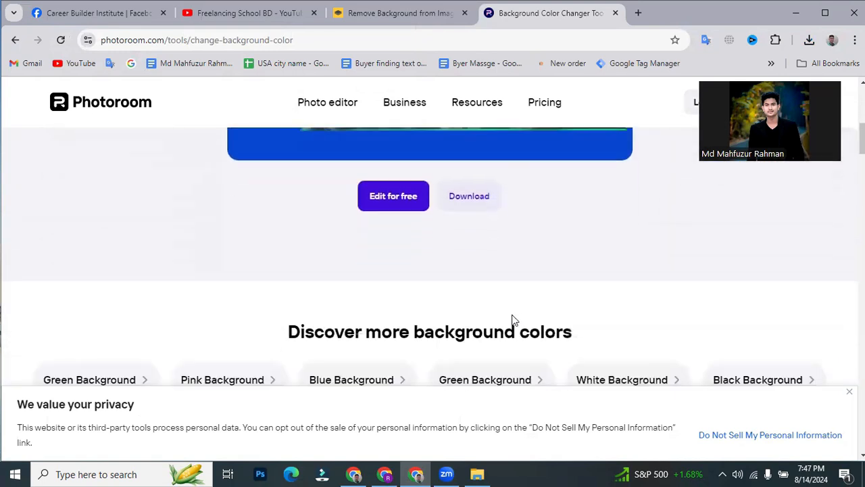
pyautogui.click(473, 208)
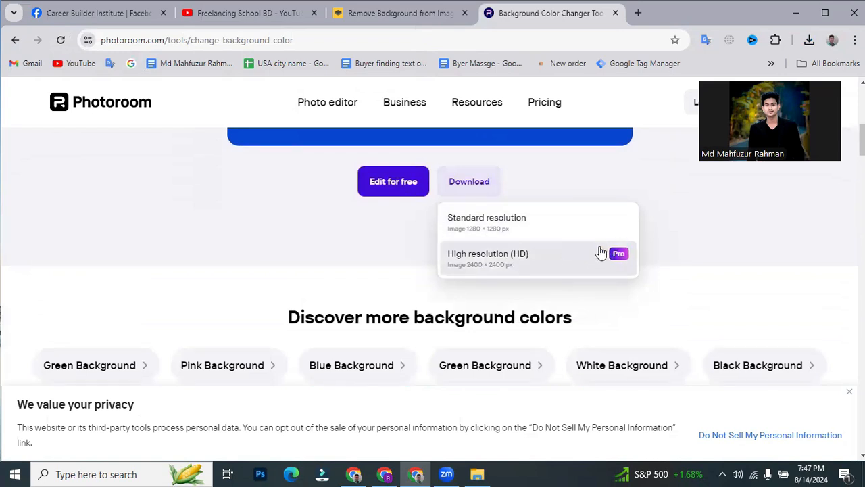
pyautogui.click(499, 228)
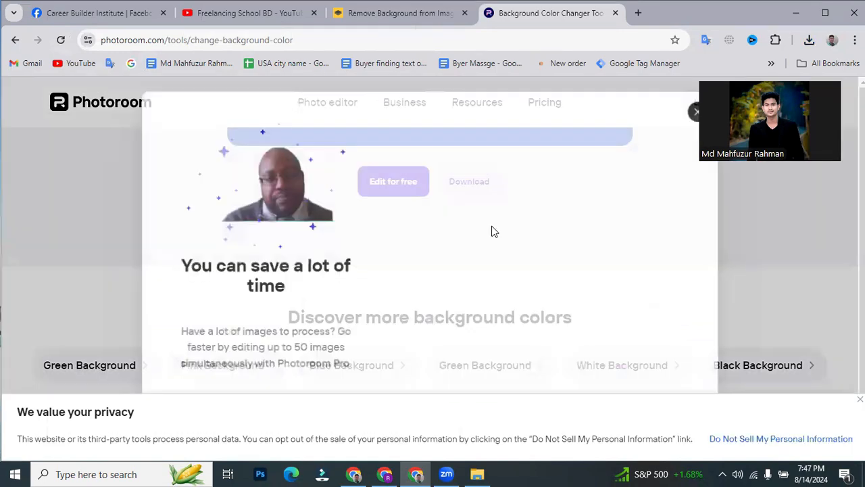
# Step: Open Photoroom's batch background removal, sign in with the Google account and answer the question about how Photoroom will be used
pyautogui.scroll(-1, 338, 235)
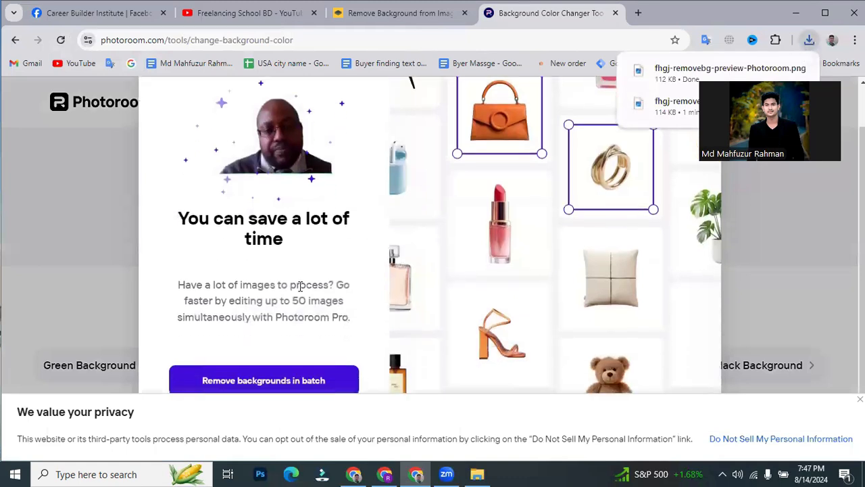
pyautogui.click(291, 390)
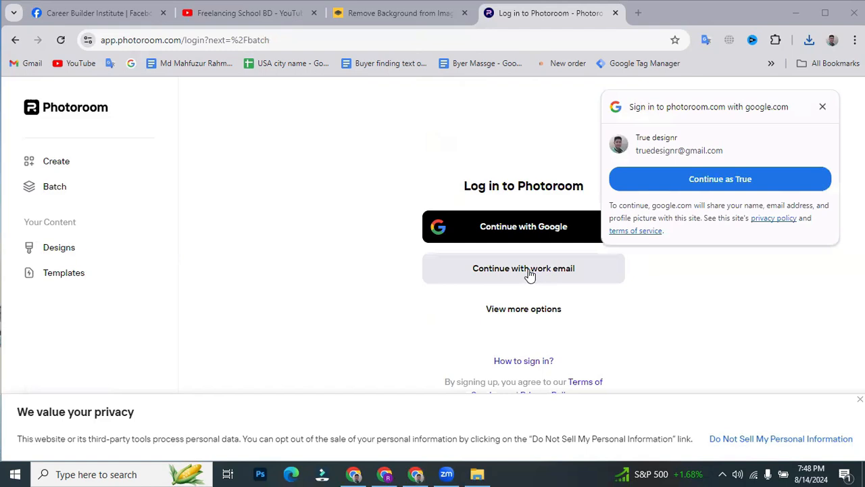
pyautogui.click(518, 232)
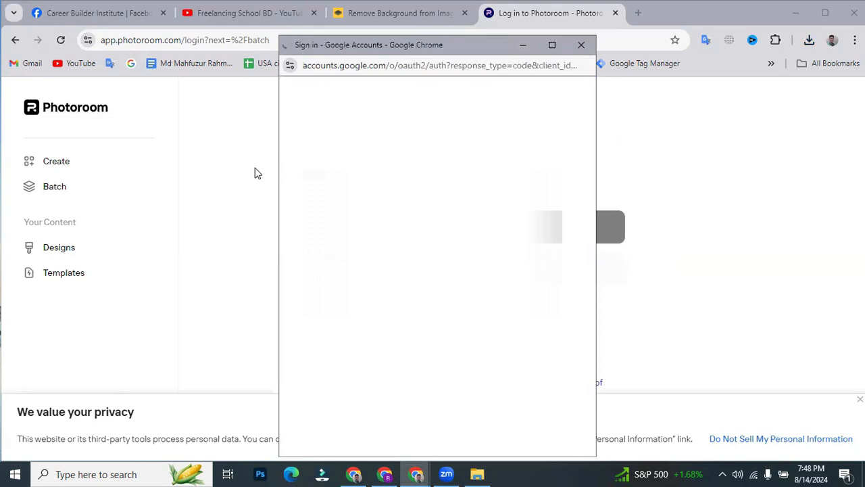
pyautogui.click(379, 261)
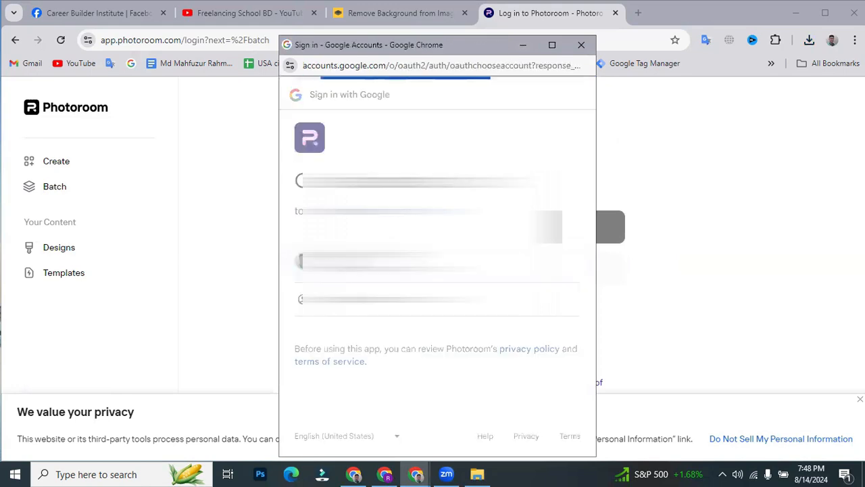
pyautogui.click(513, 350)
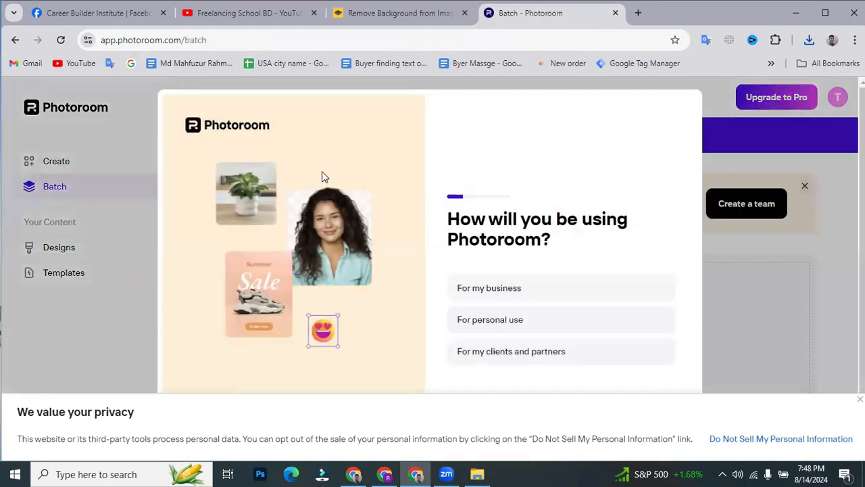
pyautogui.click(593, 312)
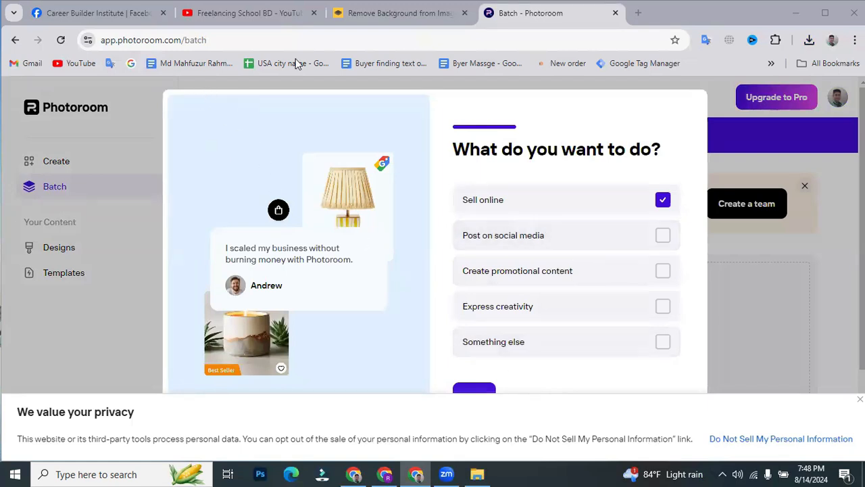
# Step: Search Google for "background color change" in a new tab and open Fotor's Change Background Color of Photo page
pyautogui.click(638, 12)
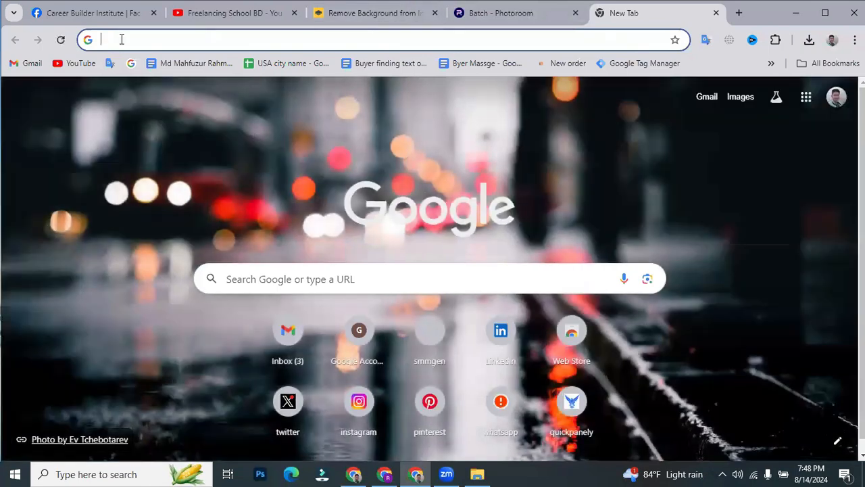
pyautogui.click(126, 38)
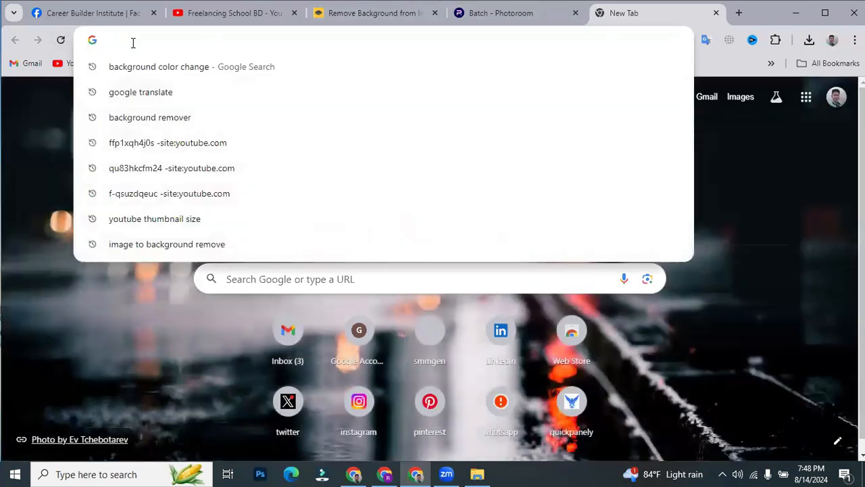
pyautogui.write('ba')
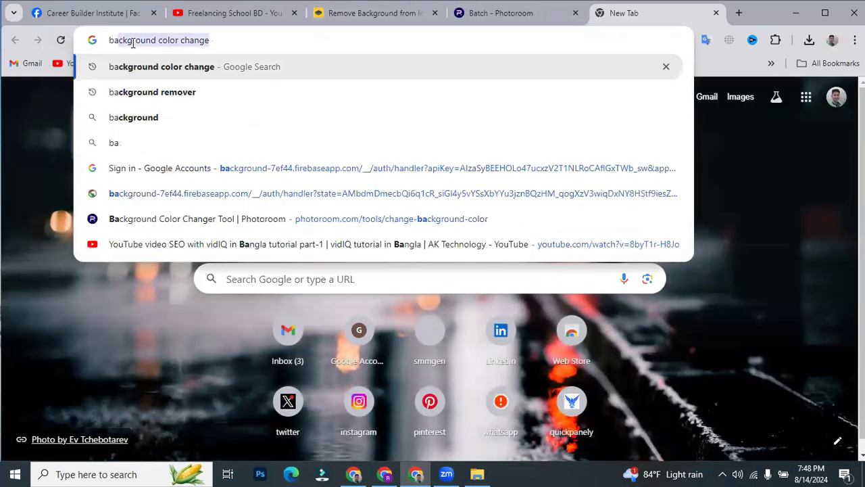
pyautogui.click(174, 67)
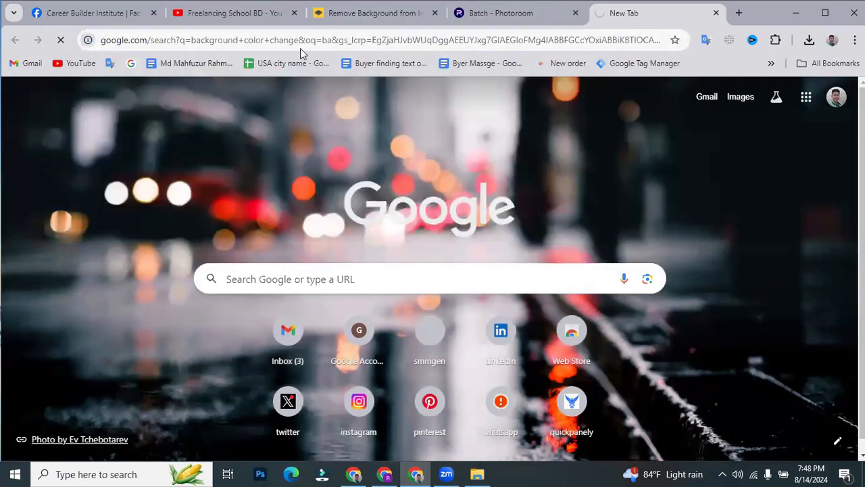
pyautogui.scroll(-2, 264, 361)
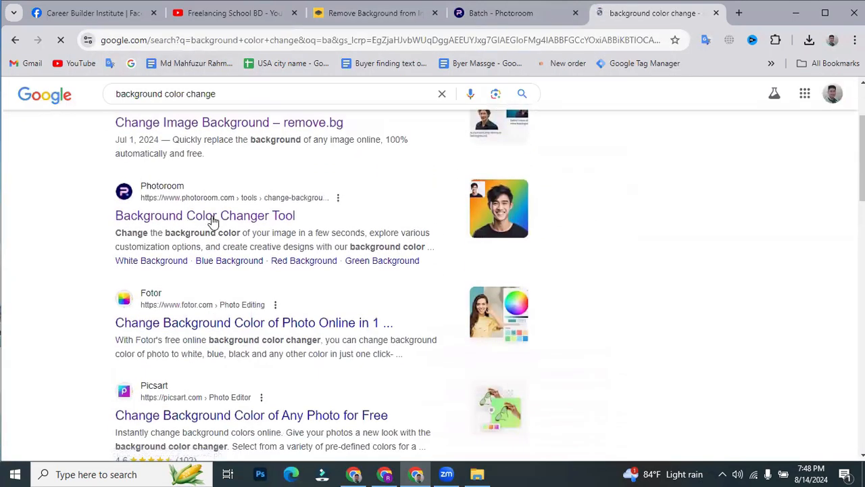
pyautogui.scroll(-1, 226, 243)
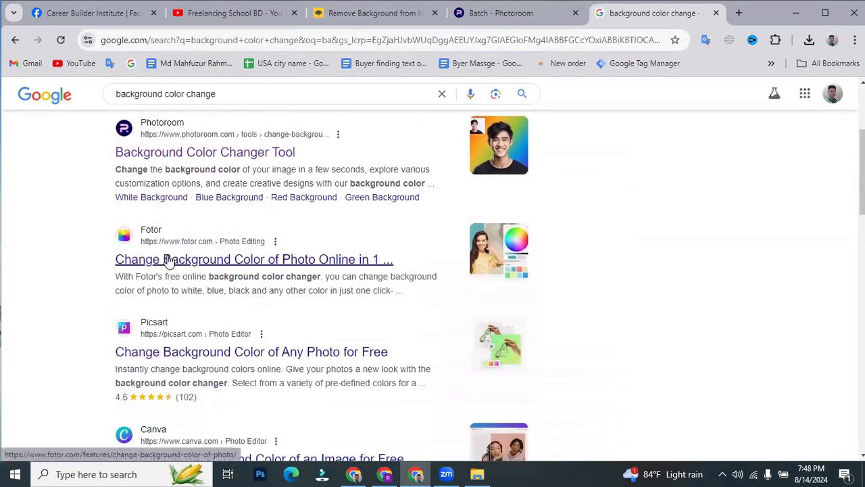
pyautogui.click(167, 260)
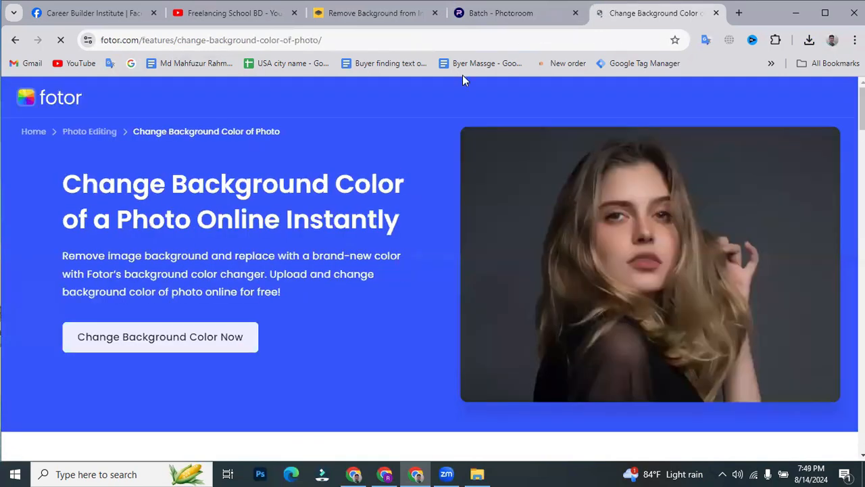
# Step: Open Fotor's background color changer and upload fhgj-removebg-preview from the Downloads folder, dismissing the Google sign-in prompt
pyautogui.click(122, 338)
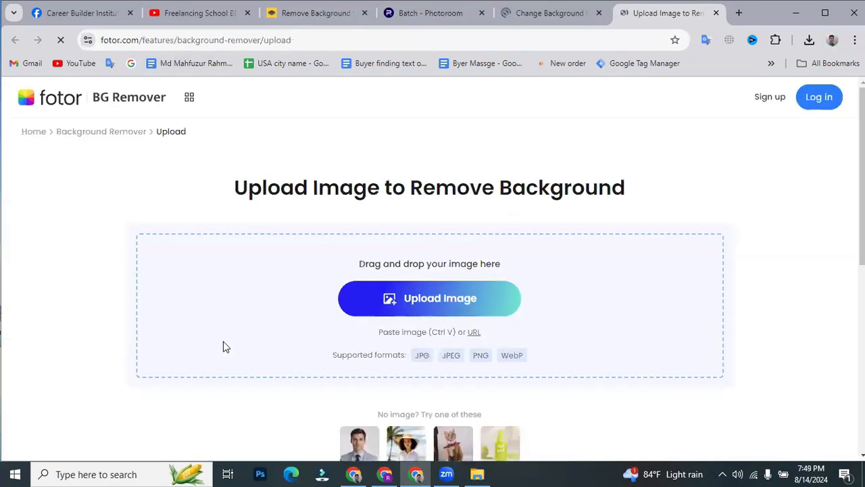
pyautogui.click(444, 308)
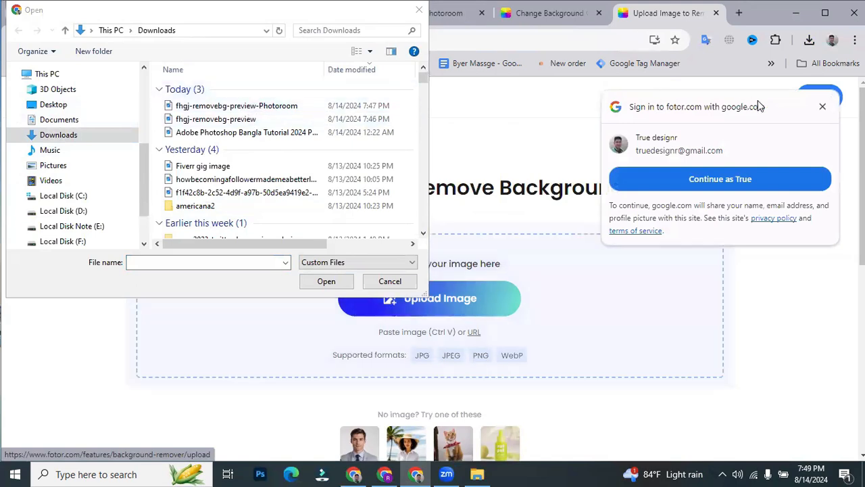
pyautogui.click(823, 108)
pyautogui.click(253, 119)
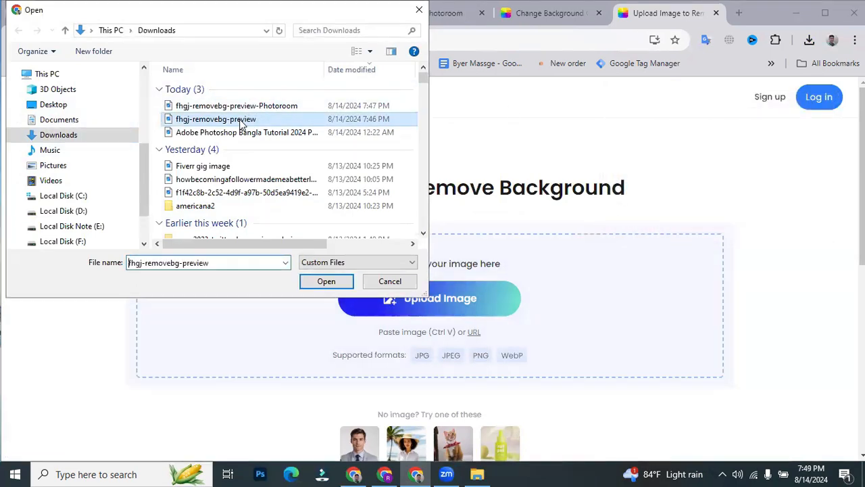
pyautogui.click(327, 281)
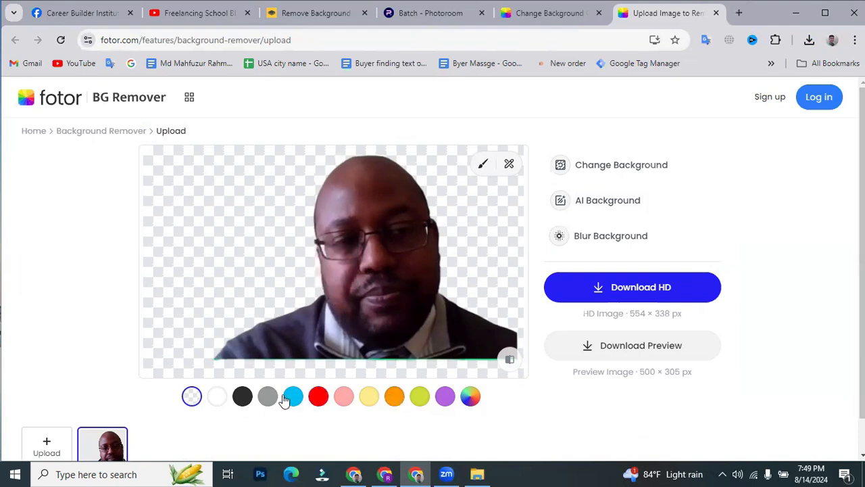
# Step: Try the blue and yellow preset backgrounds, set the background to orange and move the portrait slightly down and to the left
pyautogui.click(293, 398)
pyautogui.click(369, 396)
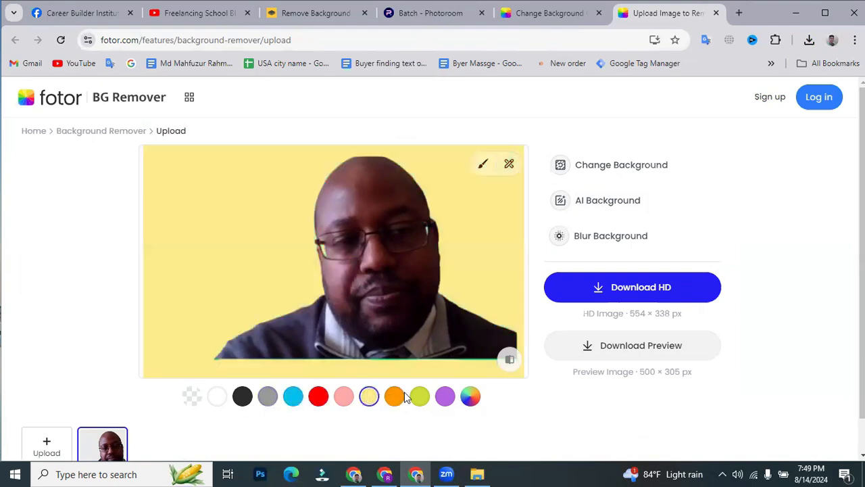
pyautogui.click(395, 398)
pyautogui.moveTo(382, 314); pyautogui.dragTo(363, 339)
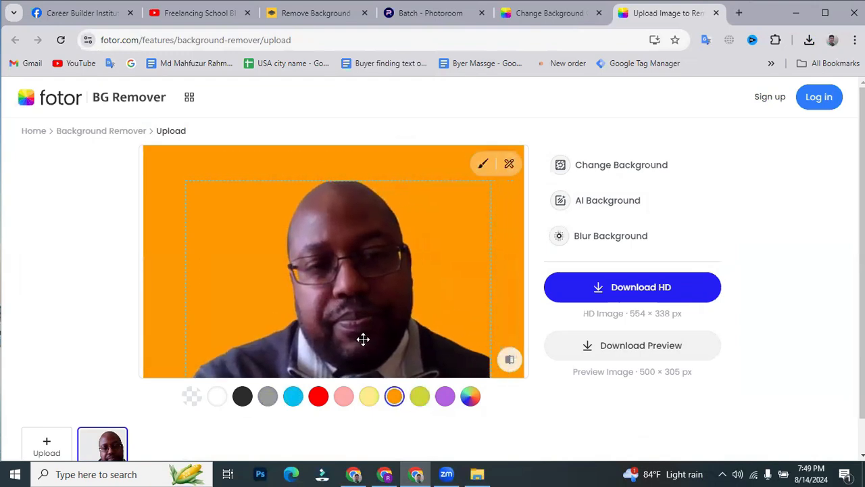
pyautogui.click(650, 289)
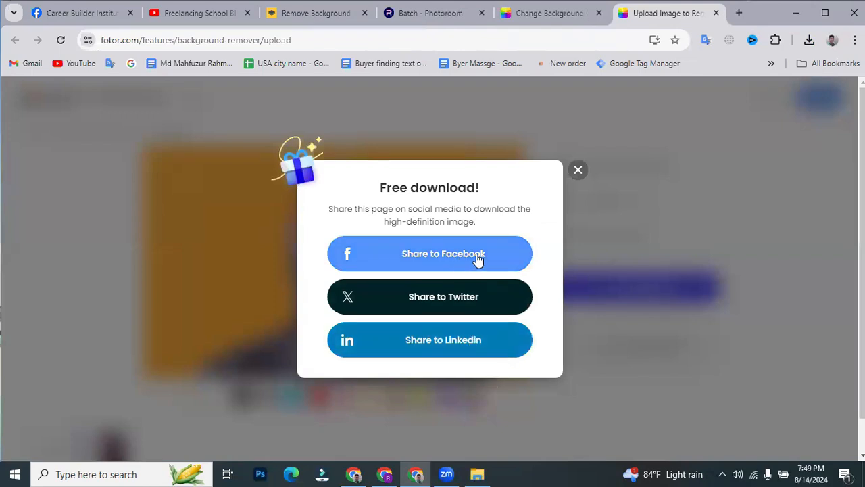
pyautogui.click(579, 170)
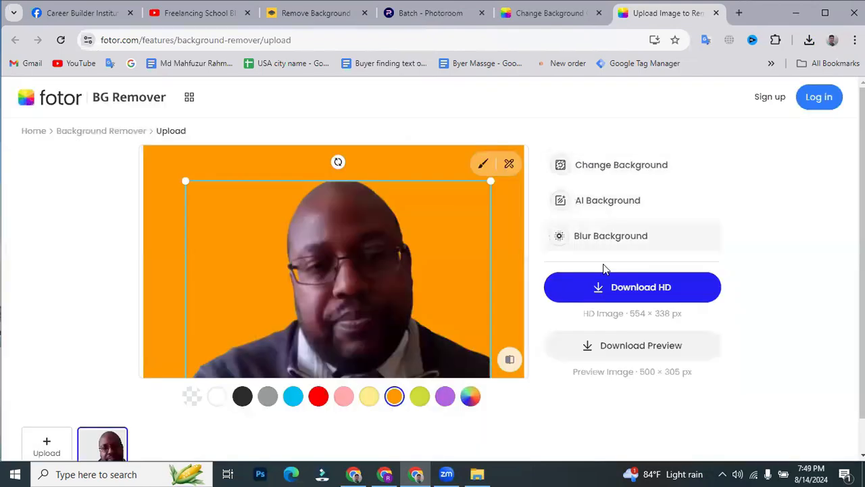
pyautogui.click(601, 288)
pyautogui.click(578, 169)
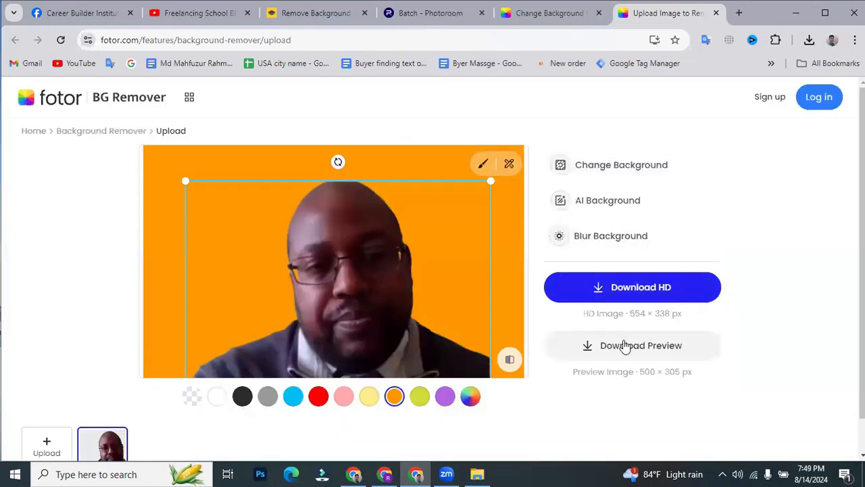
# Step: Download the orange-background portrait as the 500 × 305 px preview and open the downloaded Fotor PNG from the Downloads folder
pyautogui.click(623, 346)
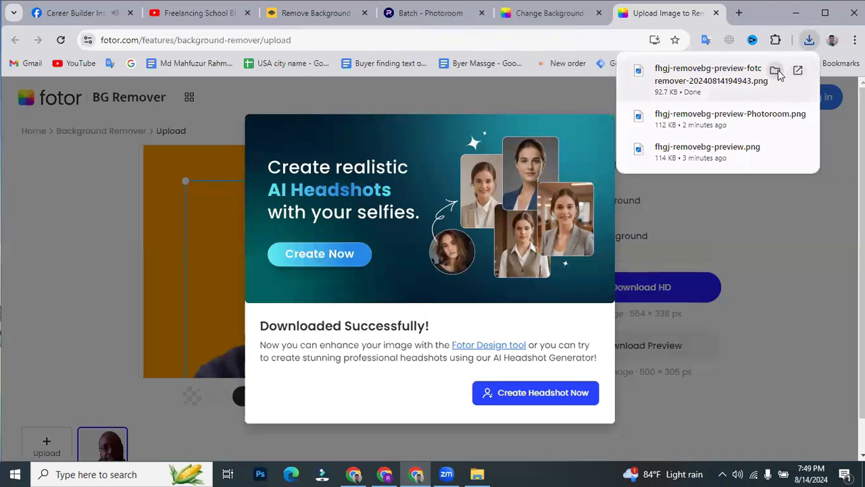
pyautogui.click(774, 71)
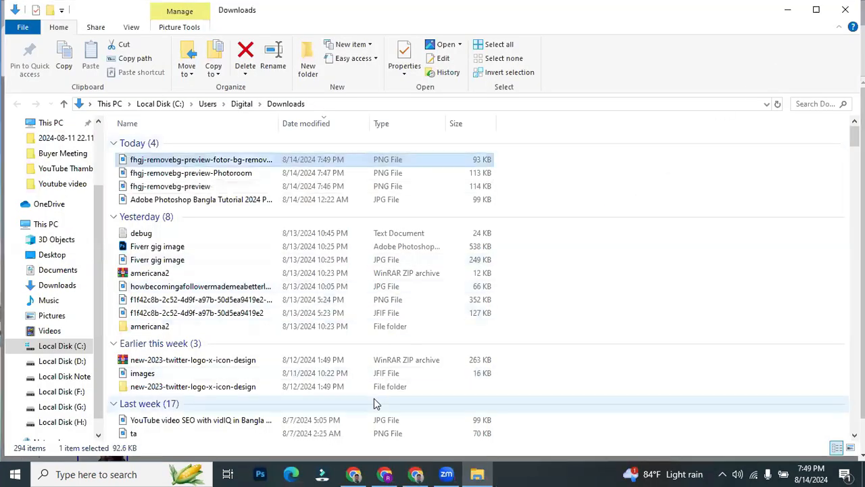
pyautogui.click(427, 433)
pyautogui.click(775, 40)
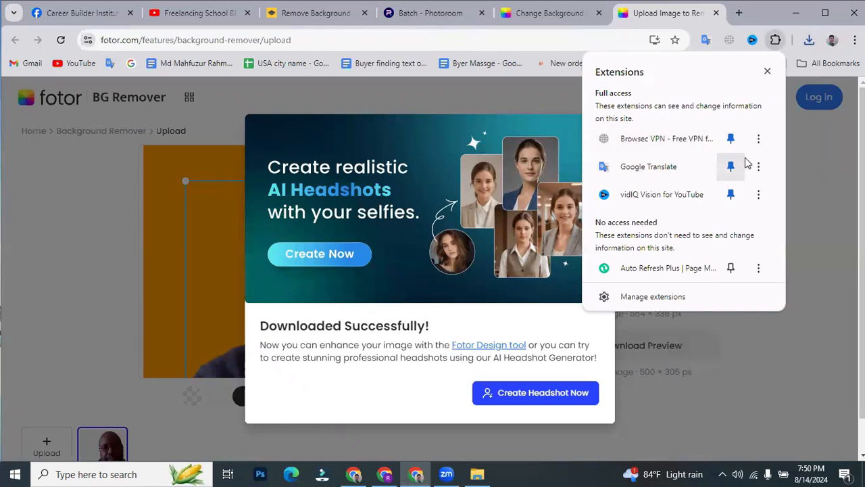
pyautogui.click(808, 40)
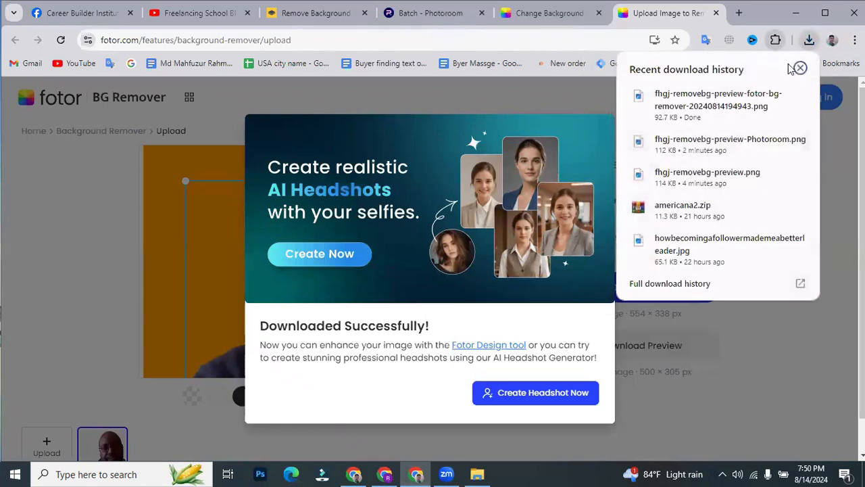
pyautogui.click(774, 95)
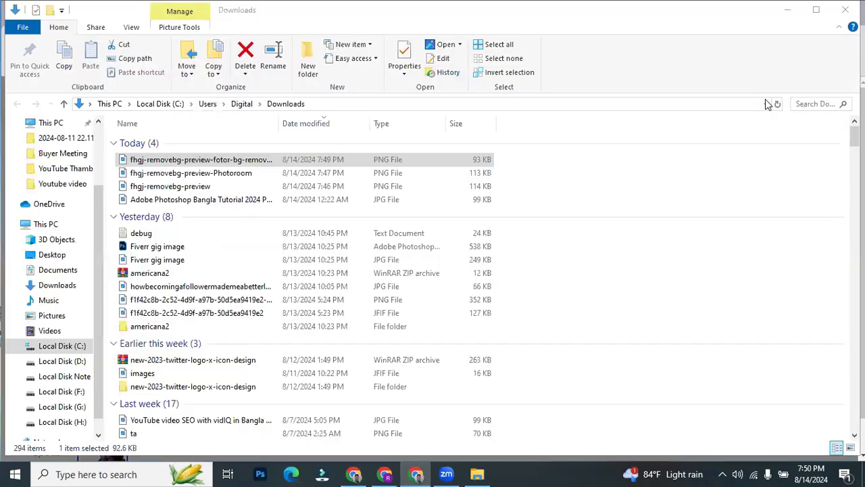
pyautogui.doubleClick(233, 161)
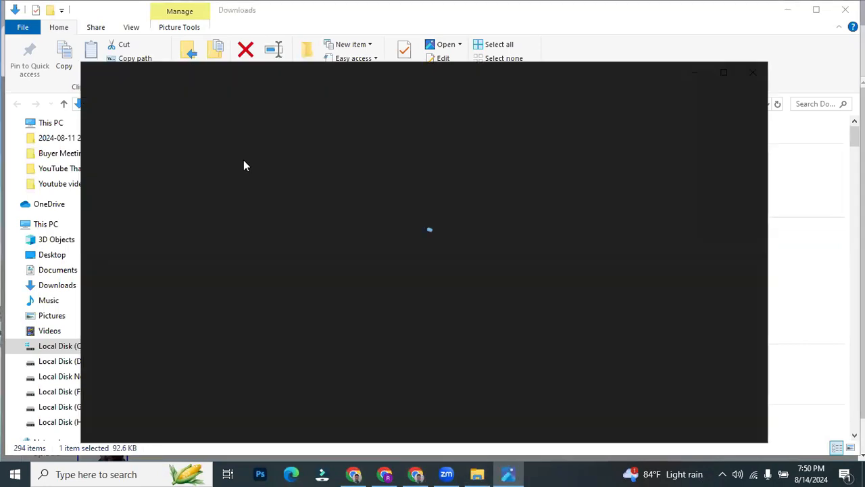